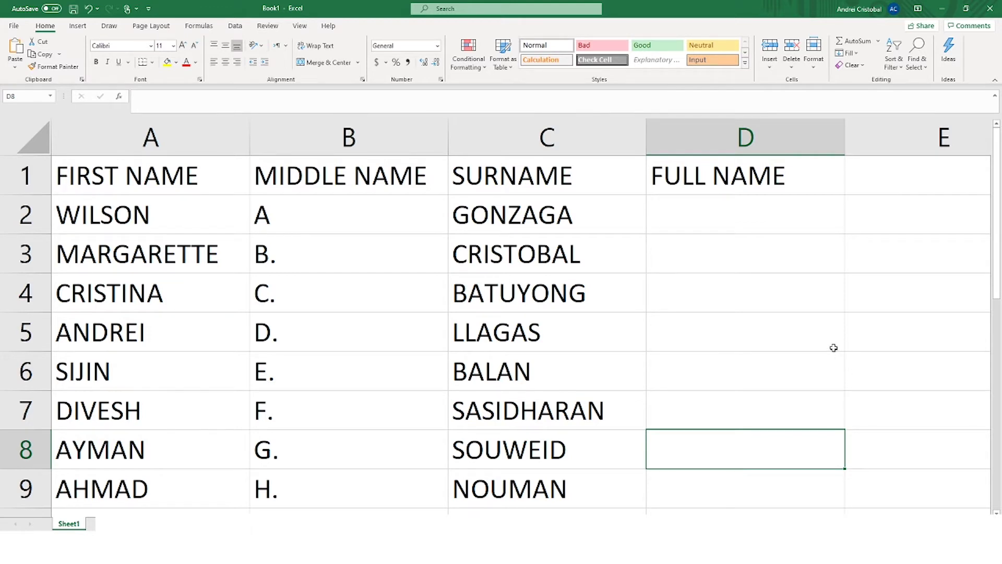
Step: Enter a sample full name in D2 as a width guide
click(767, 501)
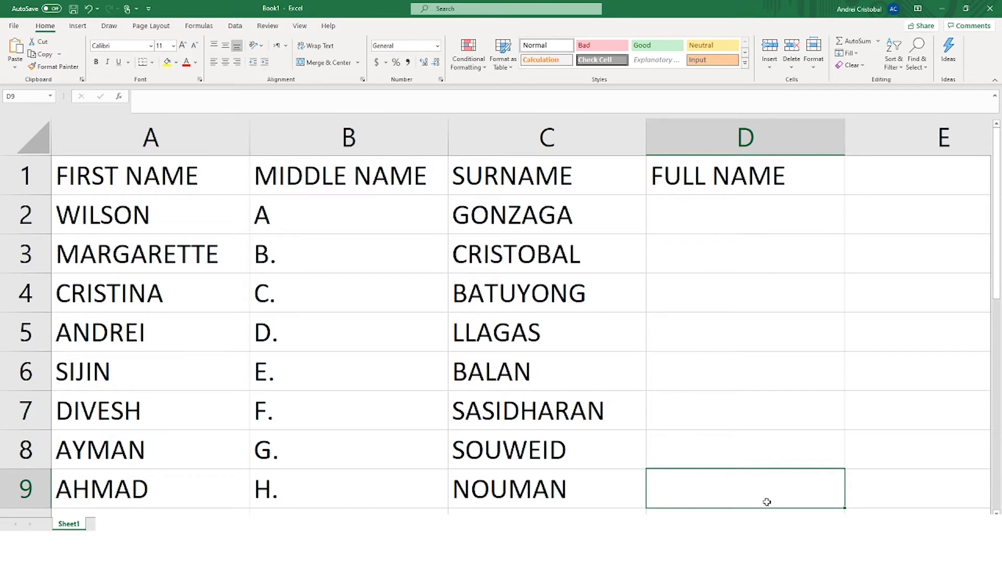
click(699, 222)
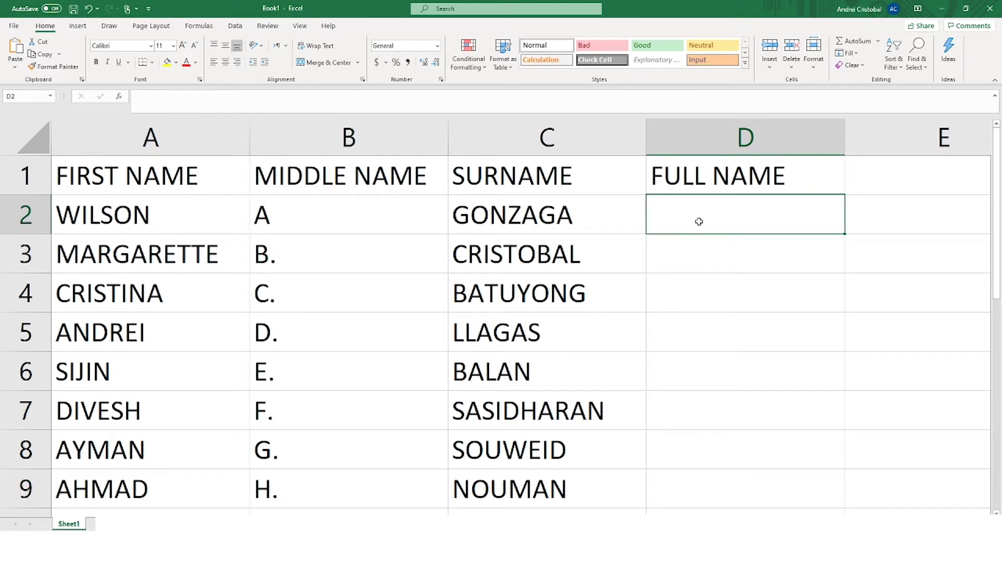
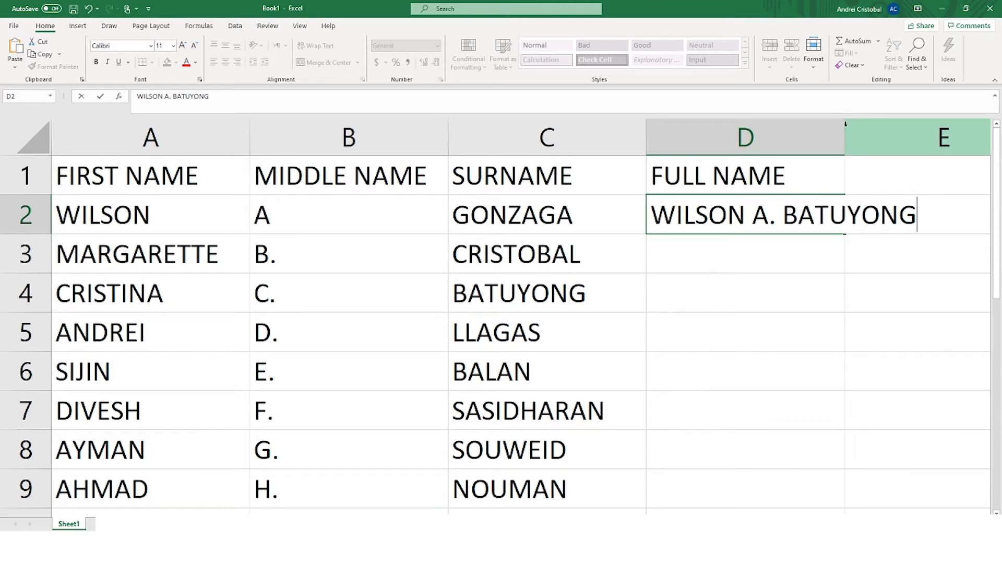
Step: Widen column D to fit the sample name, then clear it from D2
click(779, 141)
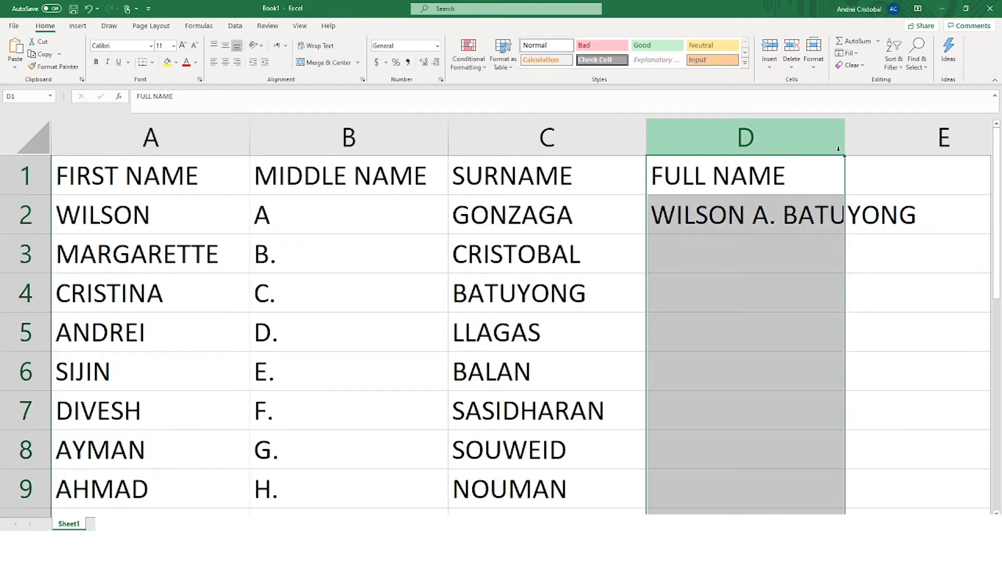
drag(840, 149, 932, 162)
click(859, 277)
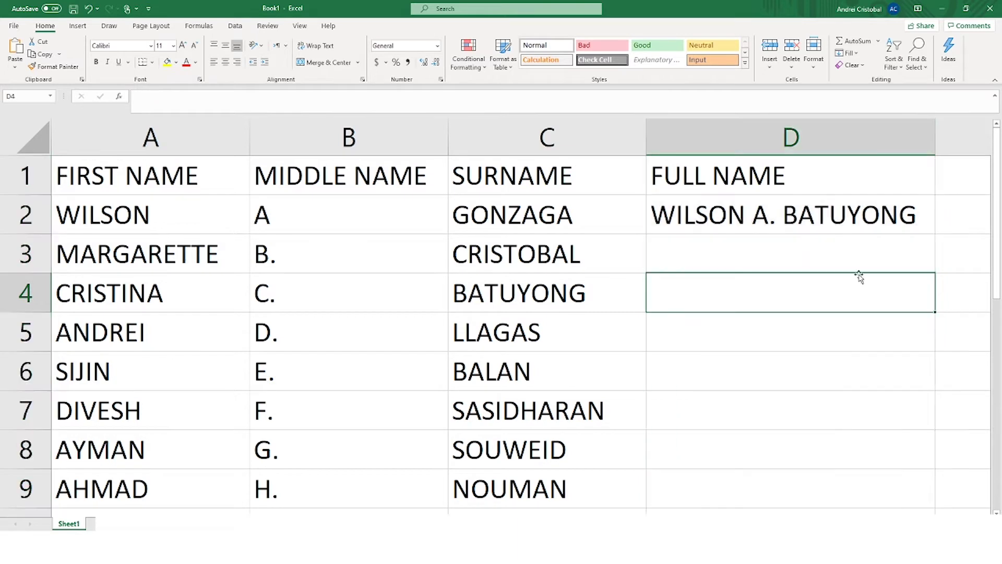
click(813, 219)
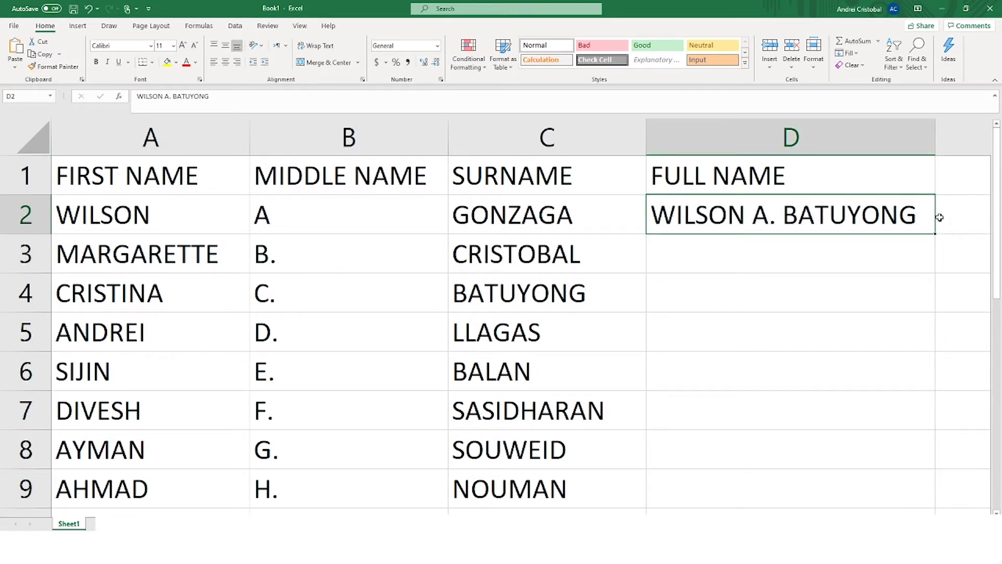
key(BackSpace)
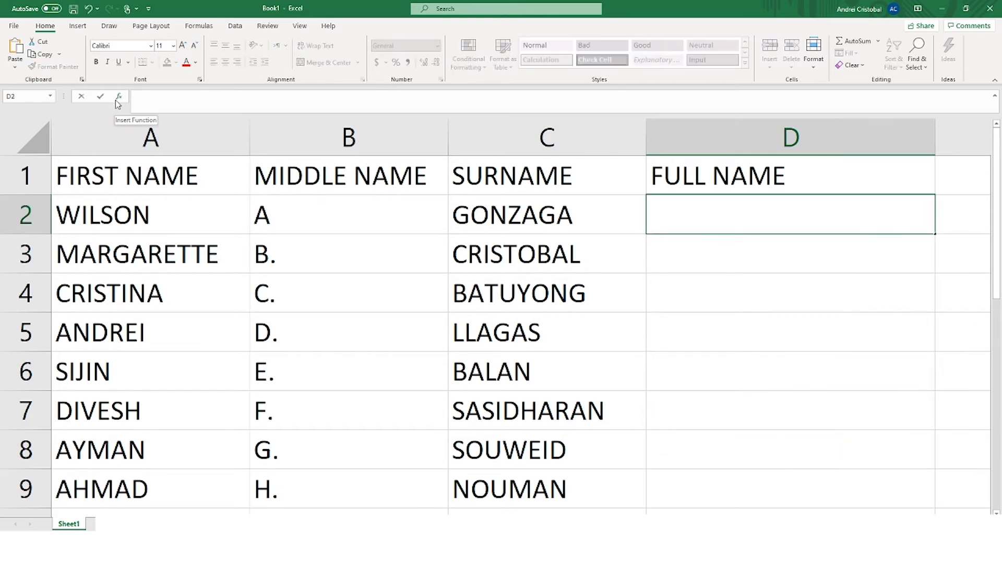
Step: Search Insert Function for 'CONCA' and pick CONCAT for cell D2
click(118, 97)
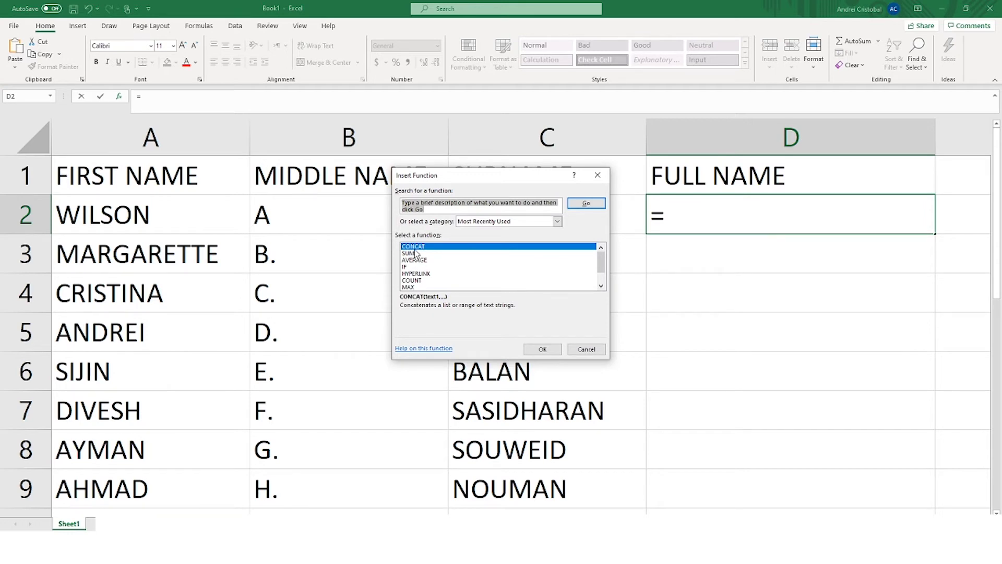
text(CONCAT)
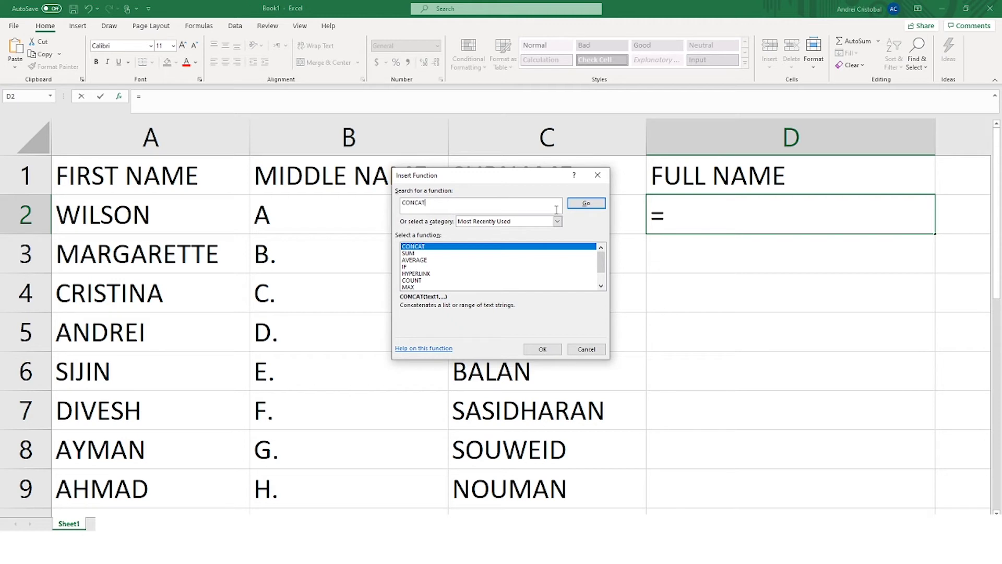
click(584, 205)
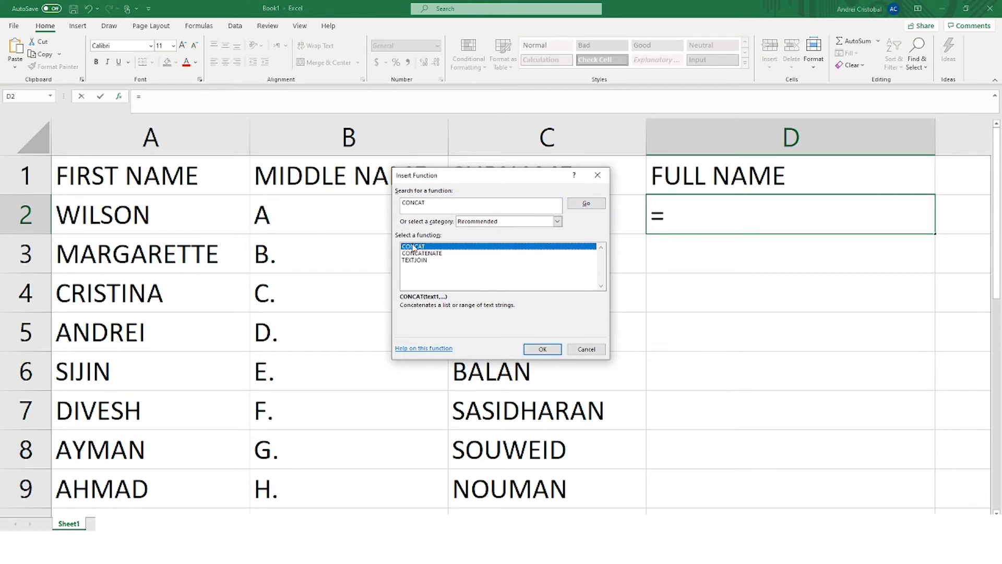
click(430, 254)
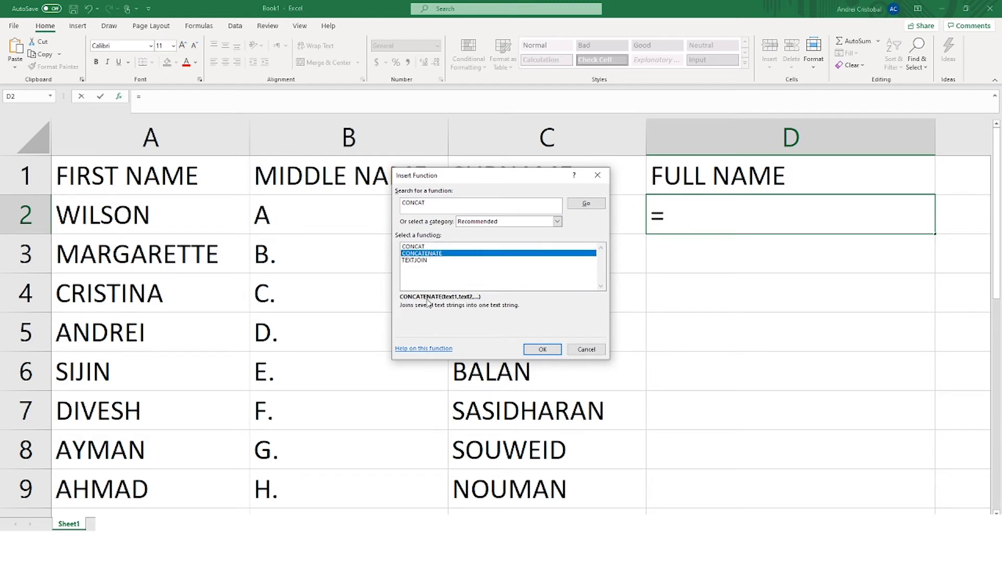
click(420, 247)
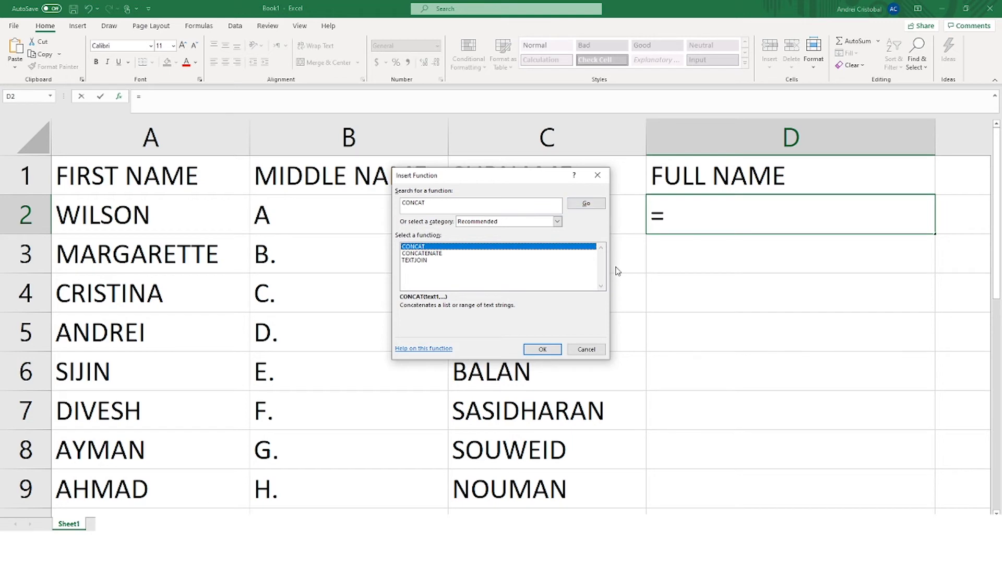
click(541, 349)
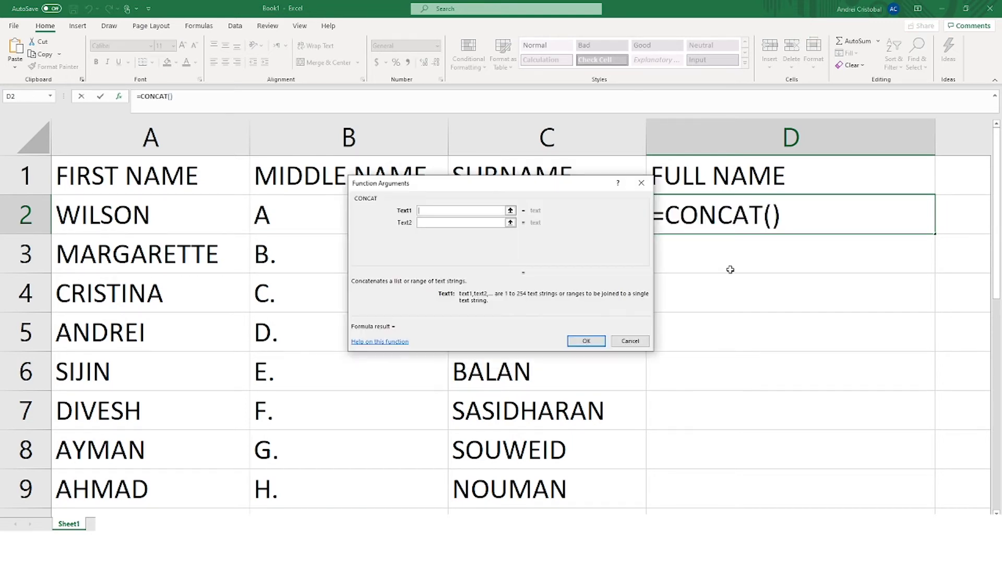
Step: Set CONCAT's Text1 to A2 and Text2 to a quoted space, leaving Text3 empty
drag(480, 191, 790, 363)
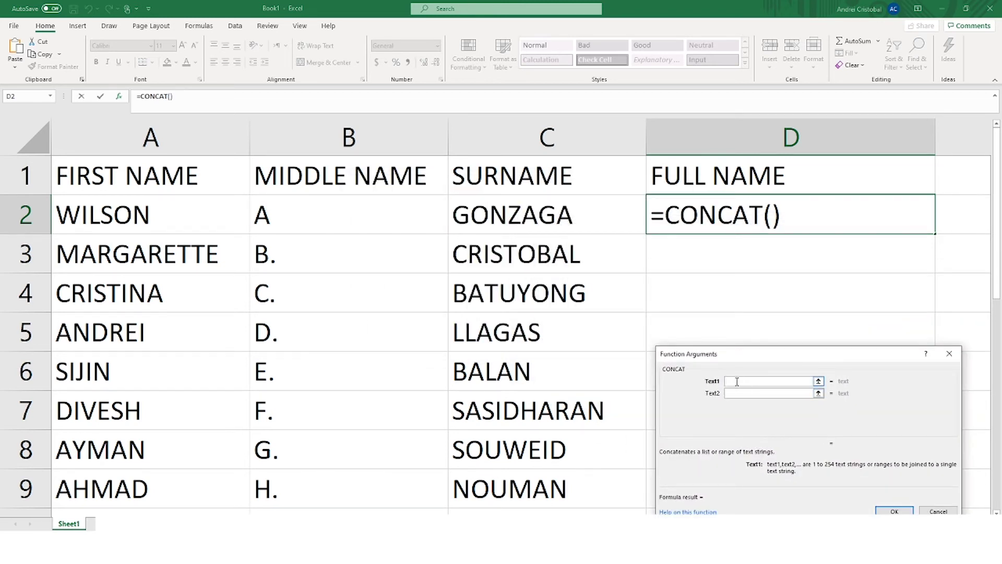
click(129, 225)
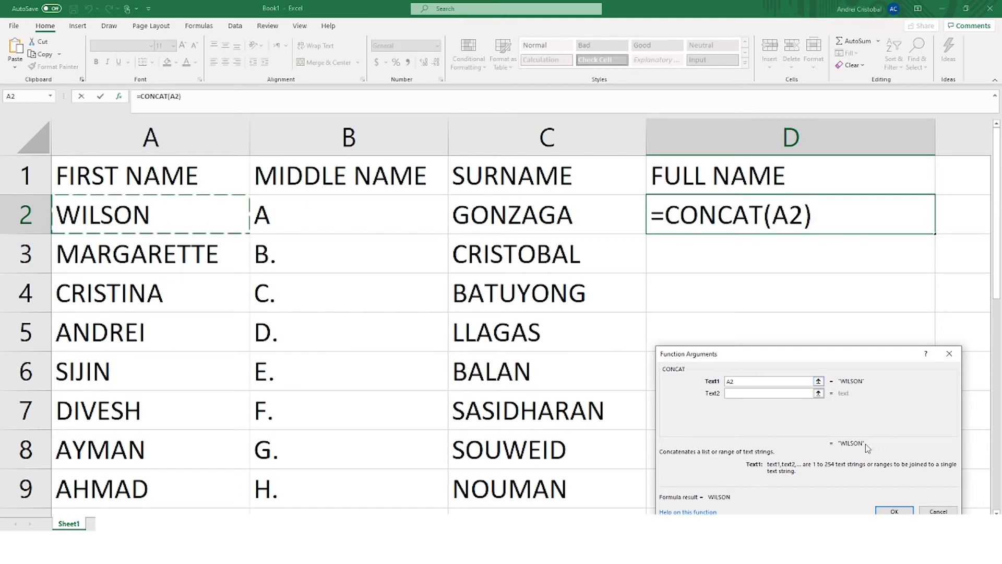
click(734, 393)
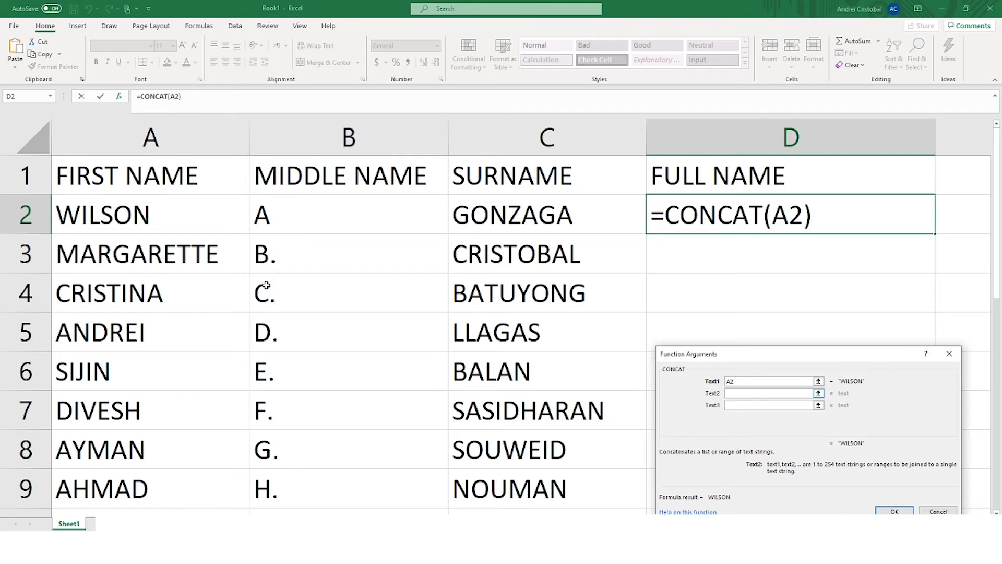
click(278, 223)
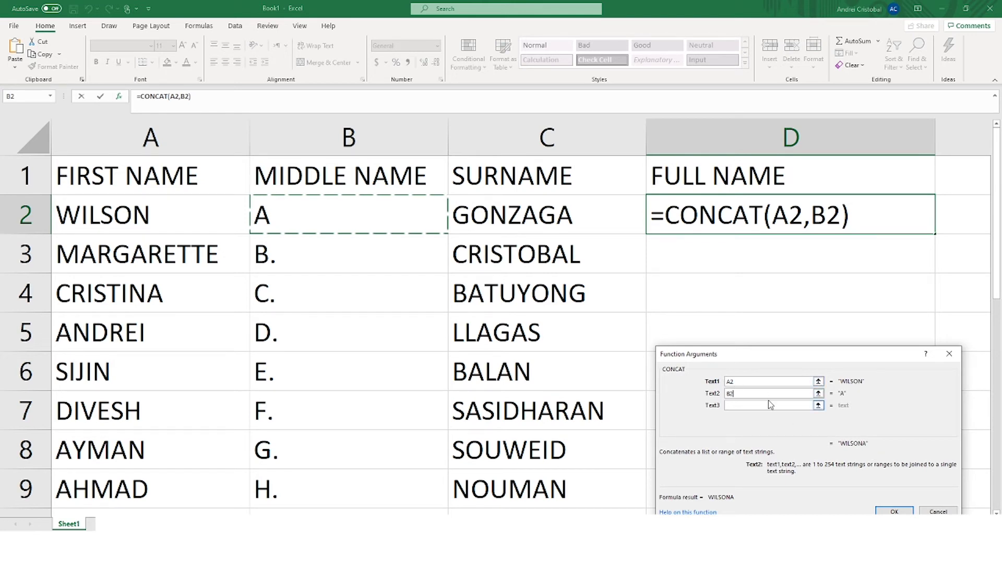
key(BackSpace)
key(BackSpace)
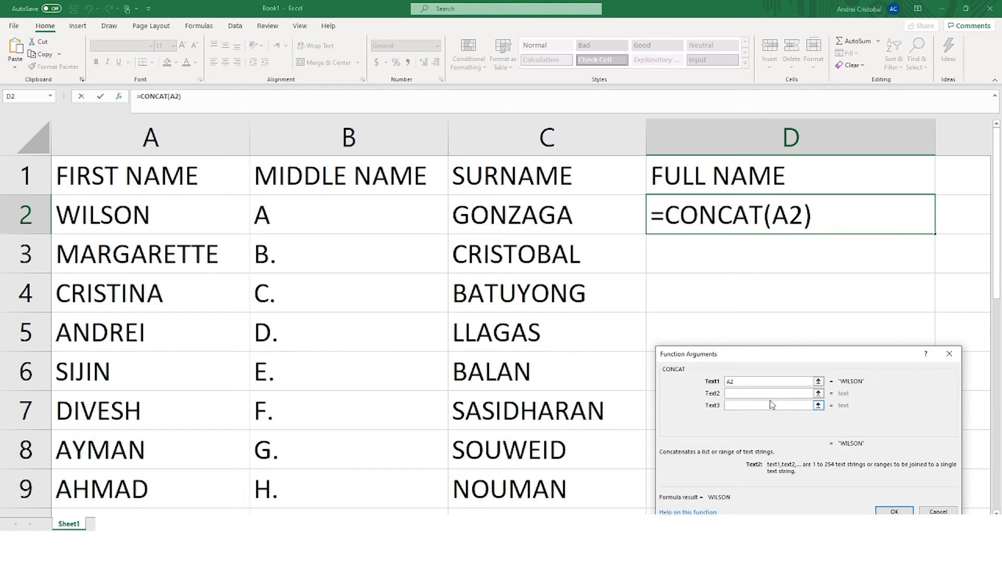
text(" ")
click(741, 404)
click(526, 218)
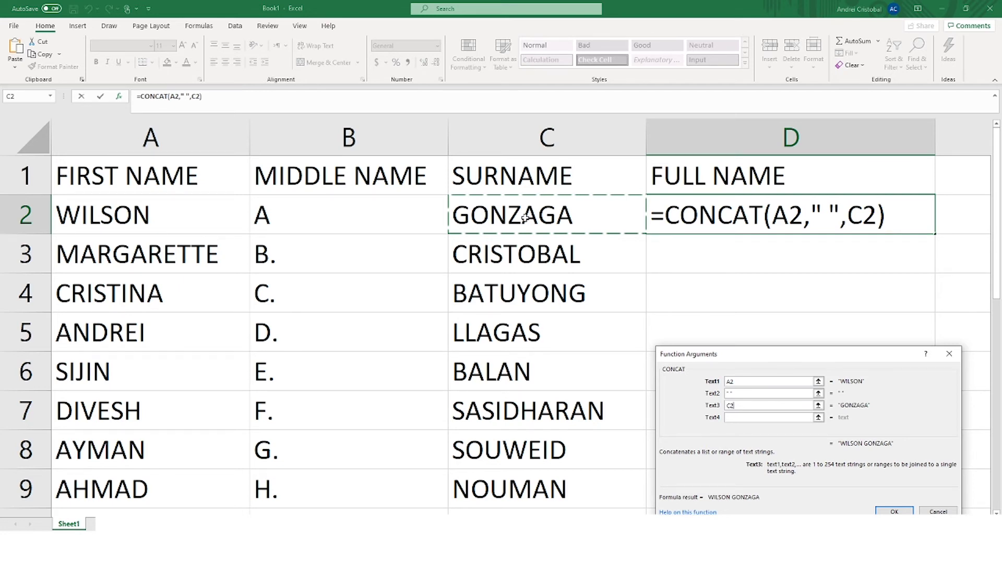
key(BackSpace)
key(BackSpace)
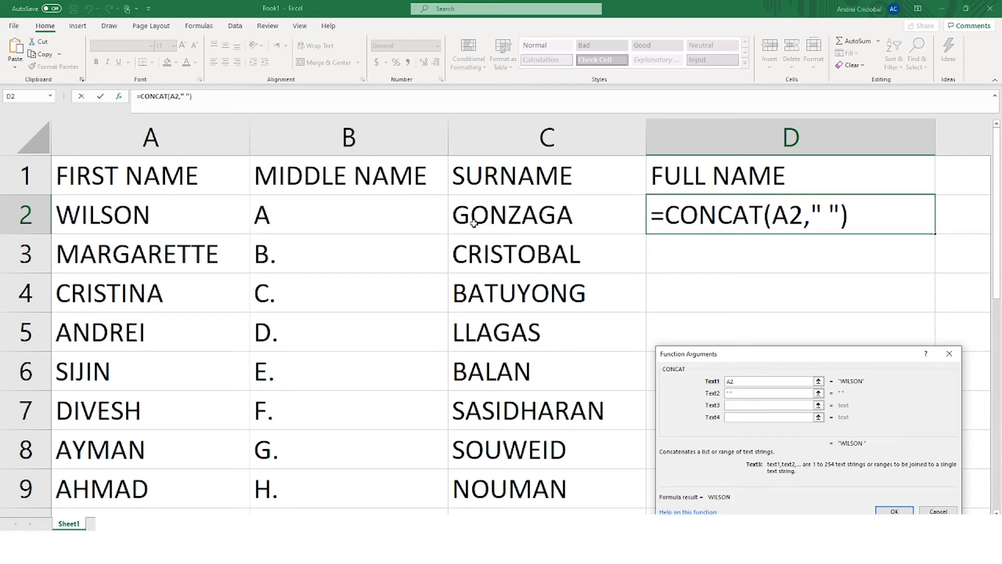
Step: Add B2, a quoted space and C2 as the remaining CONCAT arguments, then confirm
click(339, 205)
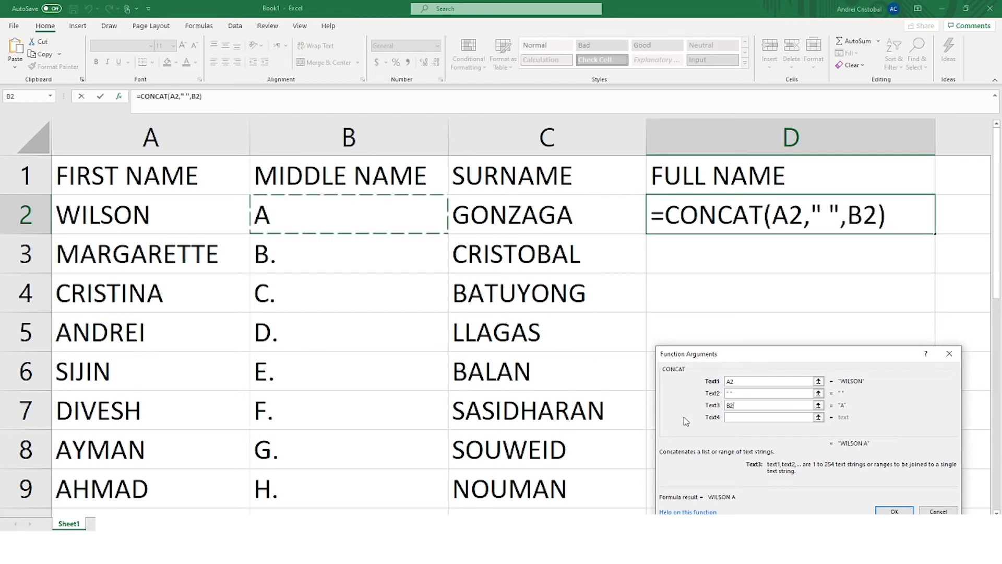
click(770, 417)
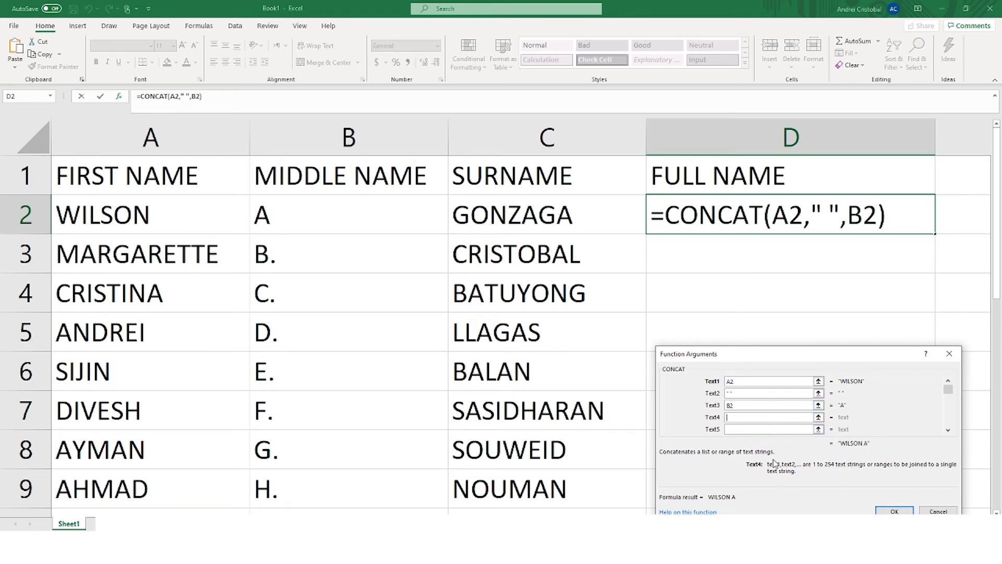
text(" )
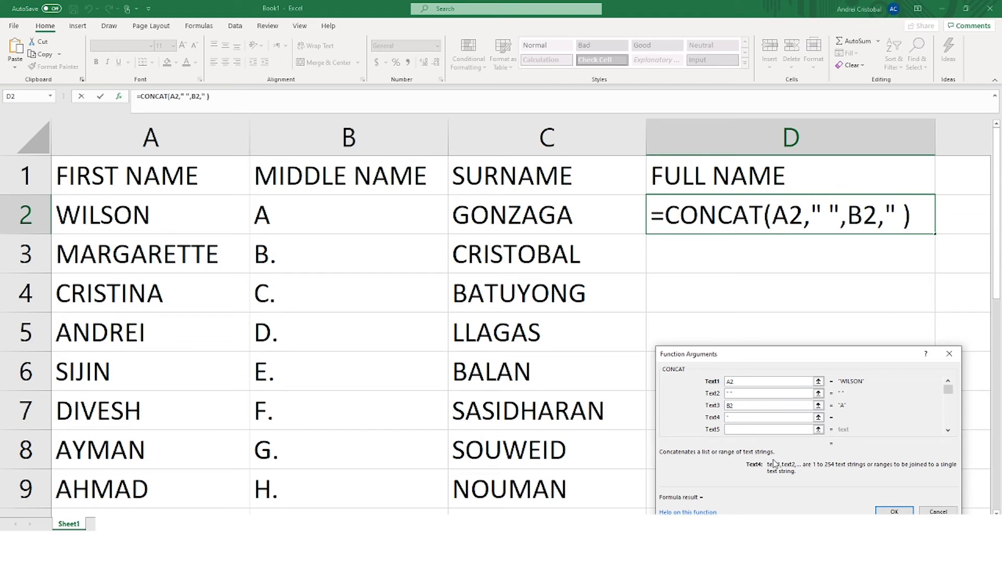
text(")
click(764, 429)
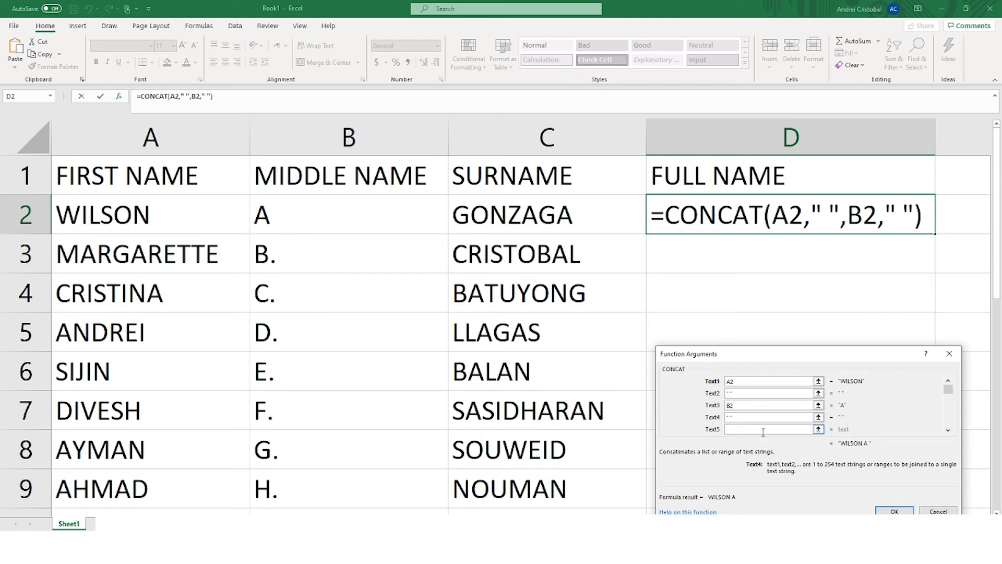
click(518, 210)
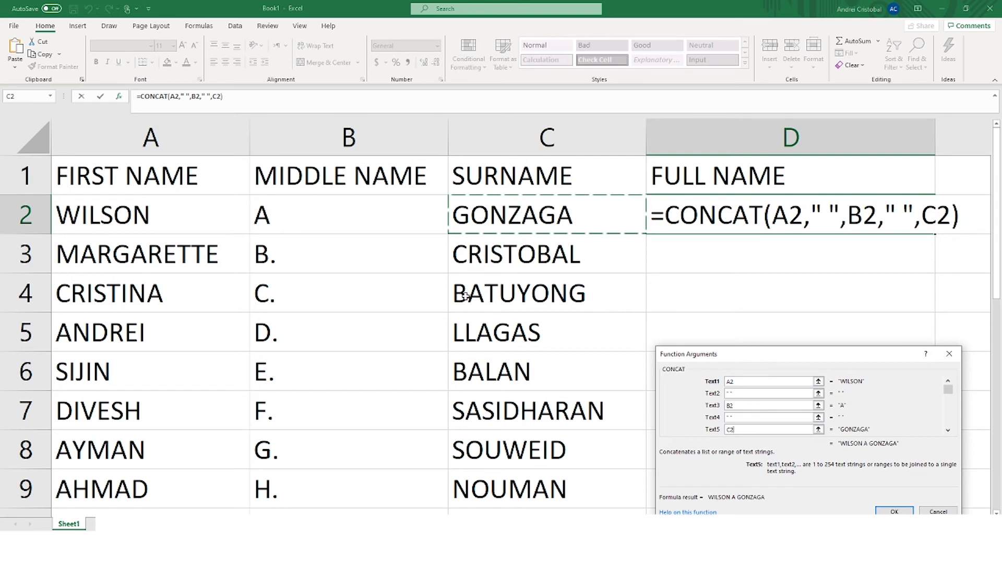
key(BackSpace)
key(BackSpace)
key(shift+Tab)
key(BackSpace)
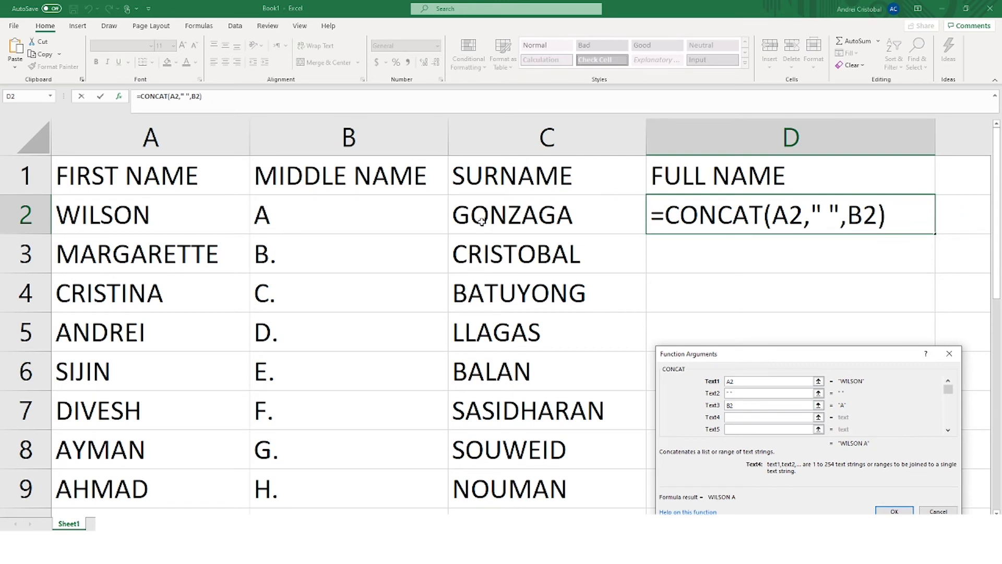
text(" )
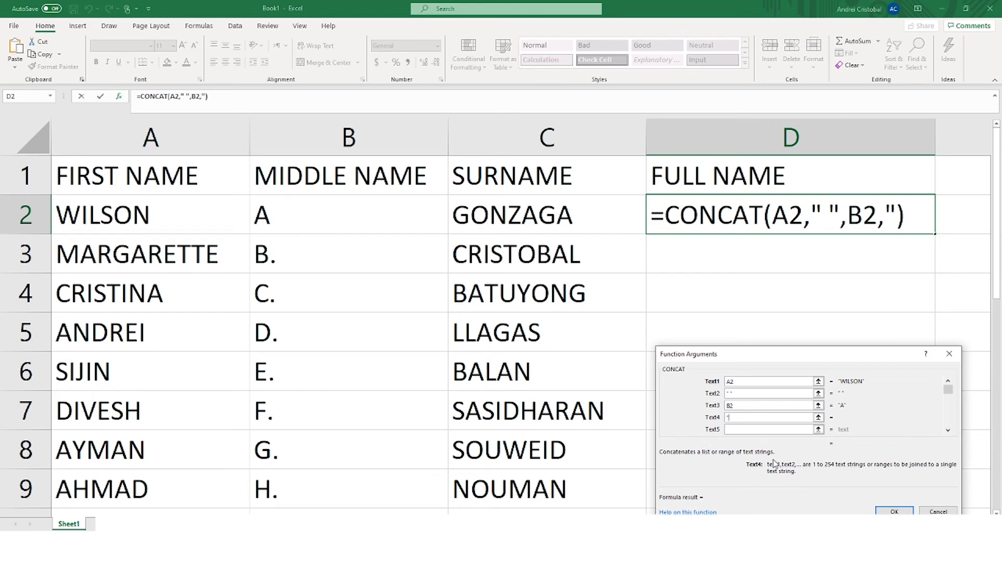
text(")
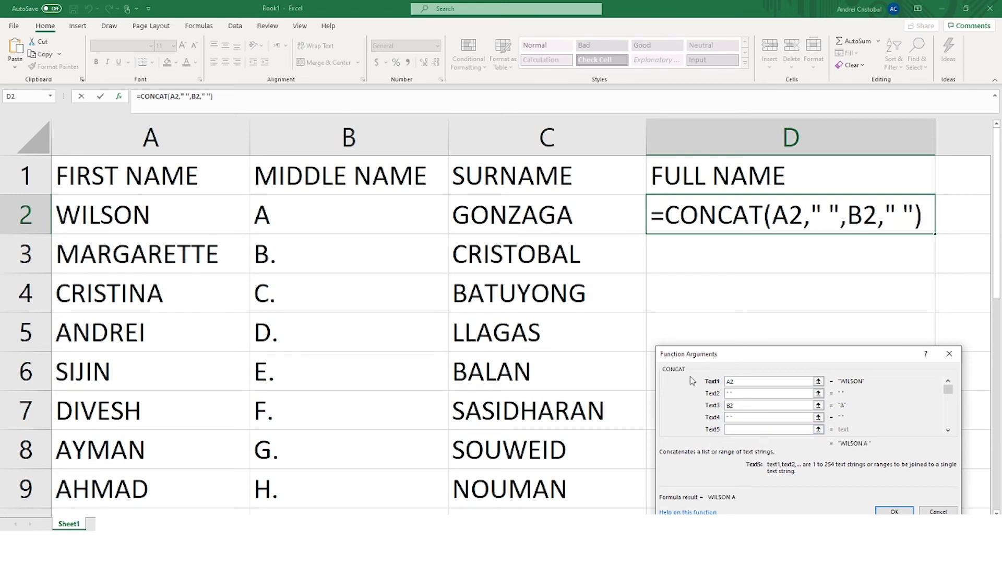
click(518, 210)
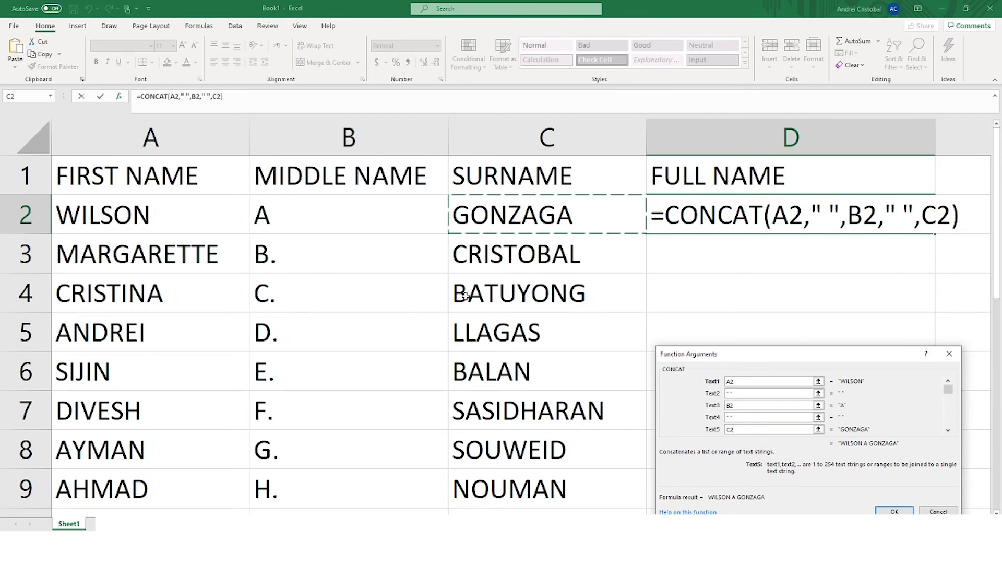
click(892, 511)
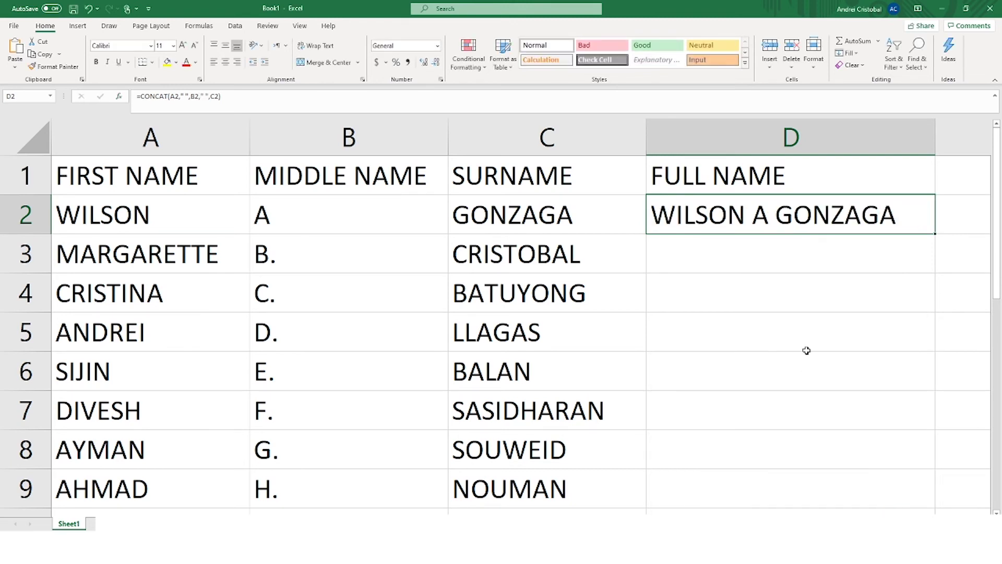
Step: Append a period to the middle initial in B2, then reselect the formula in D2
click(274, 225)
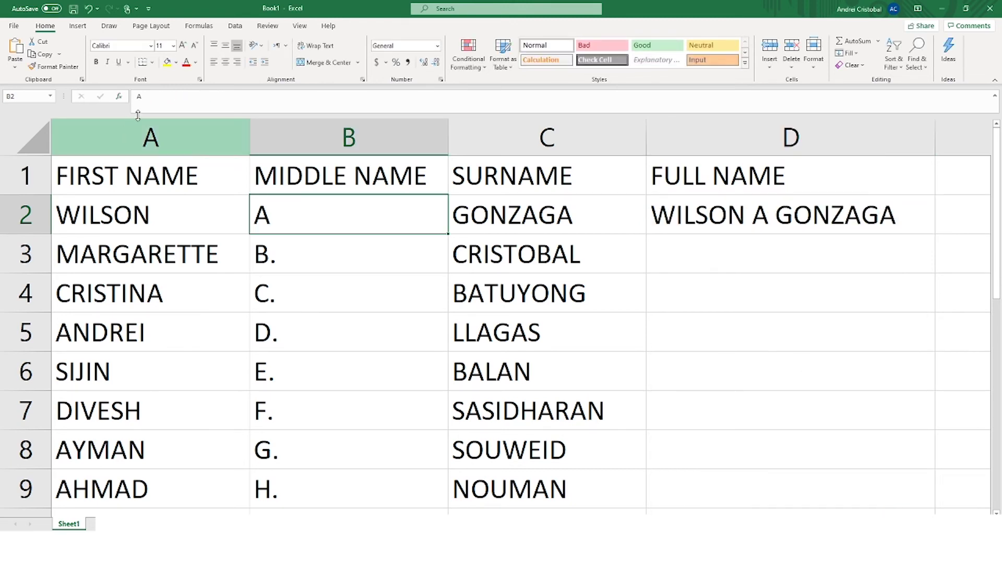
text(.)
key(Return)
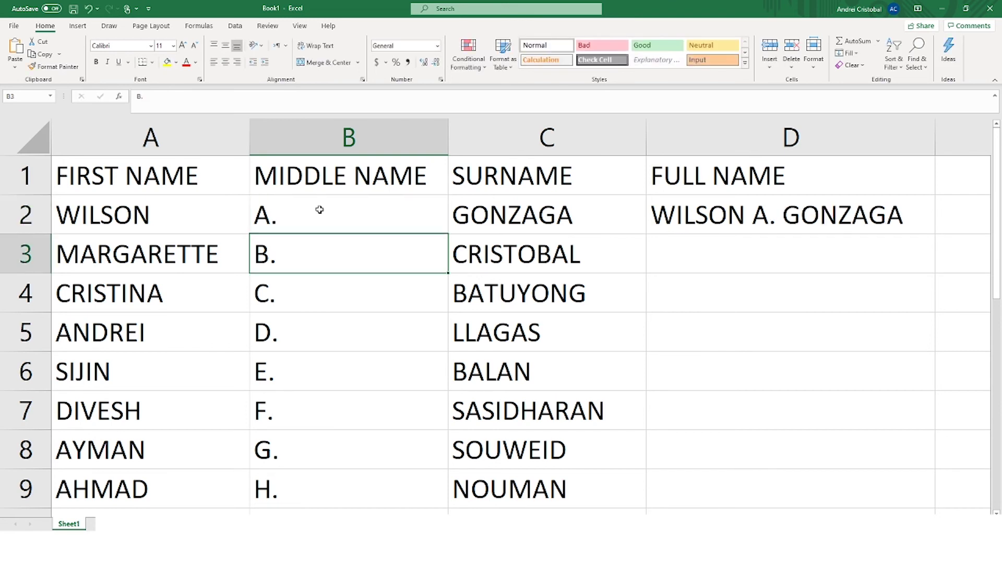
click(804, 268)
click(820, 228)
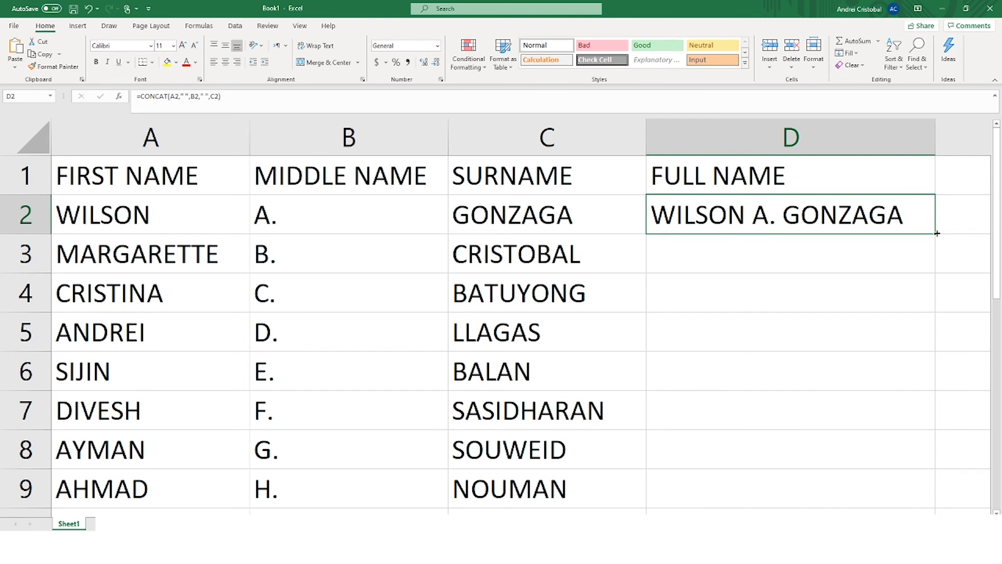
Step: Fill the D2 formula down to D9 and widen column D for the longest name
drag(937, 235, 851, 320)
mouse_move(904, 339)
mouse_down()
mouse_move(925, 375)
mouse_move(914, 355)
mouse_up()
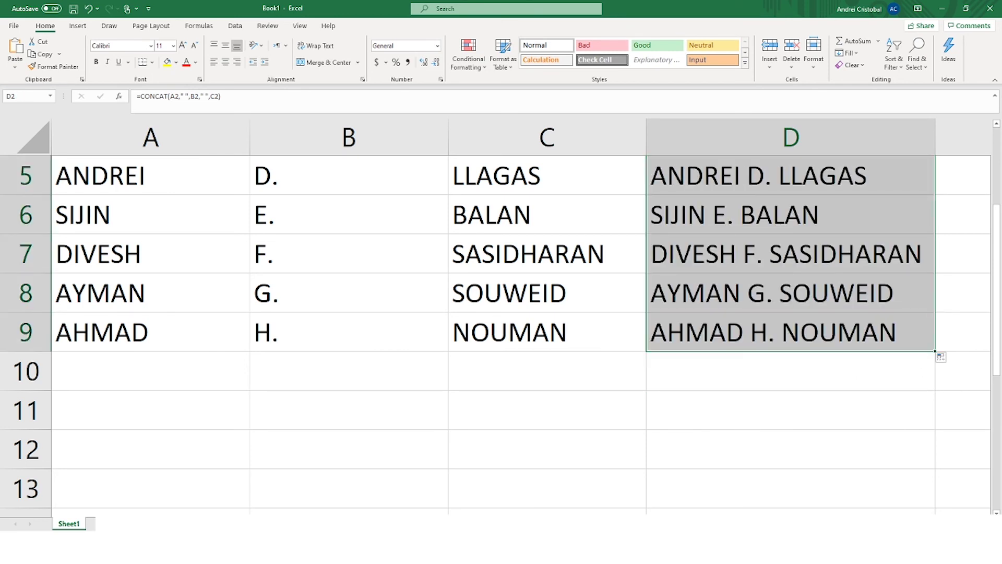
scroll(767, 453, down, 5)
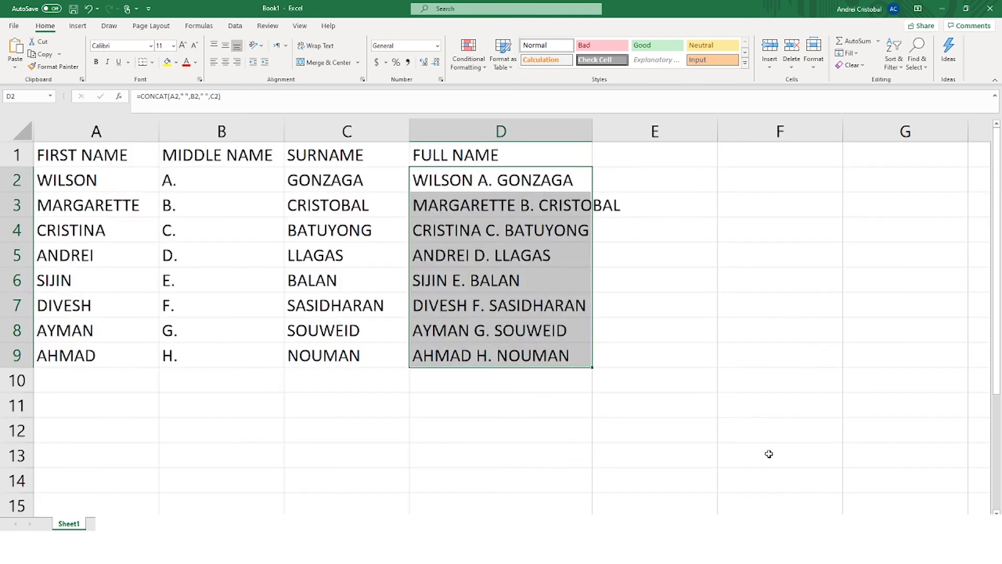
drag(594, 135, 624, 137)
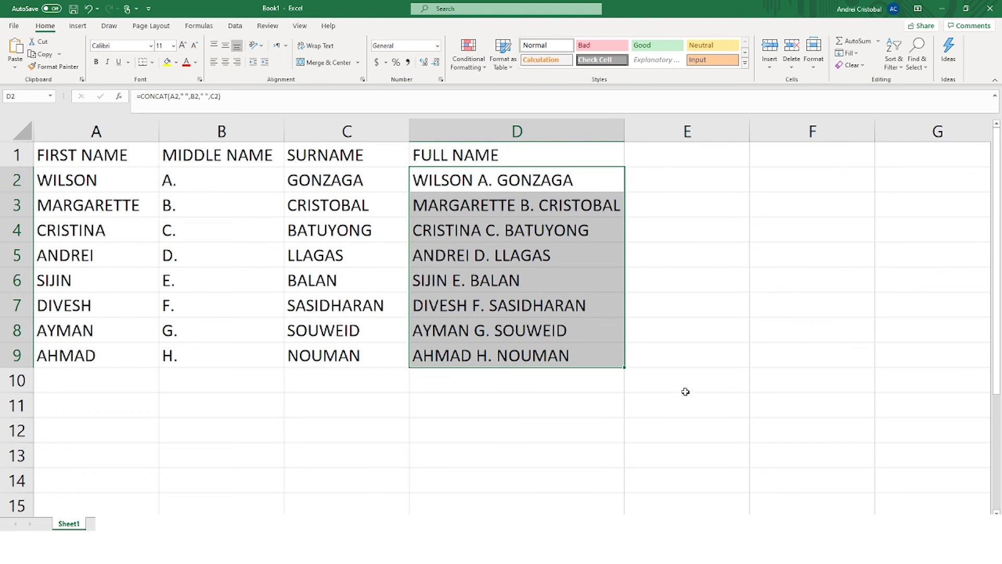
click(667, 336)
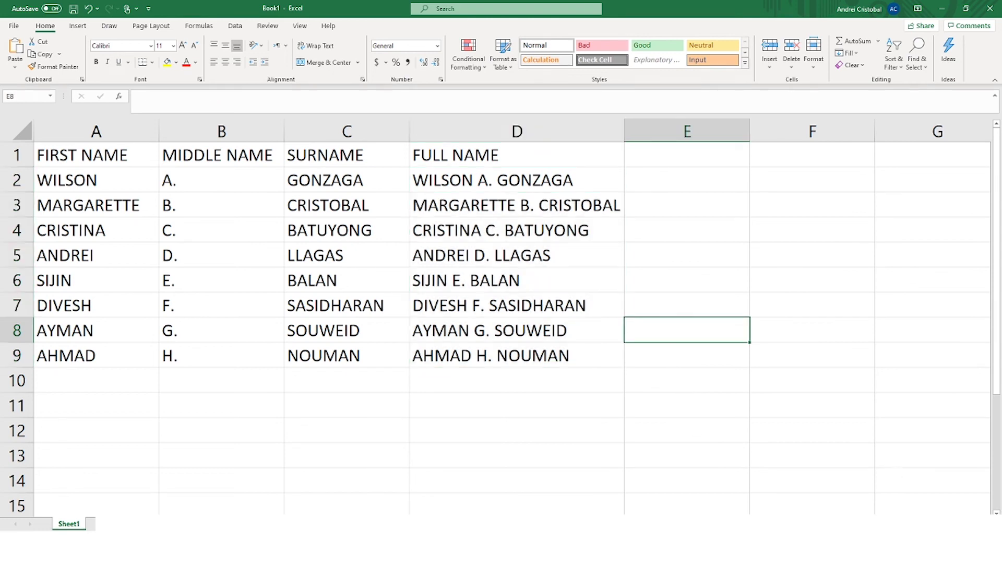
ctrl+scroll(495, 313, up, 1)
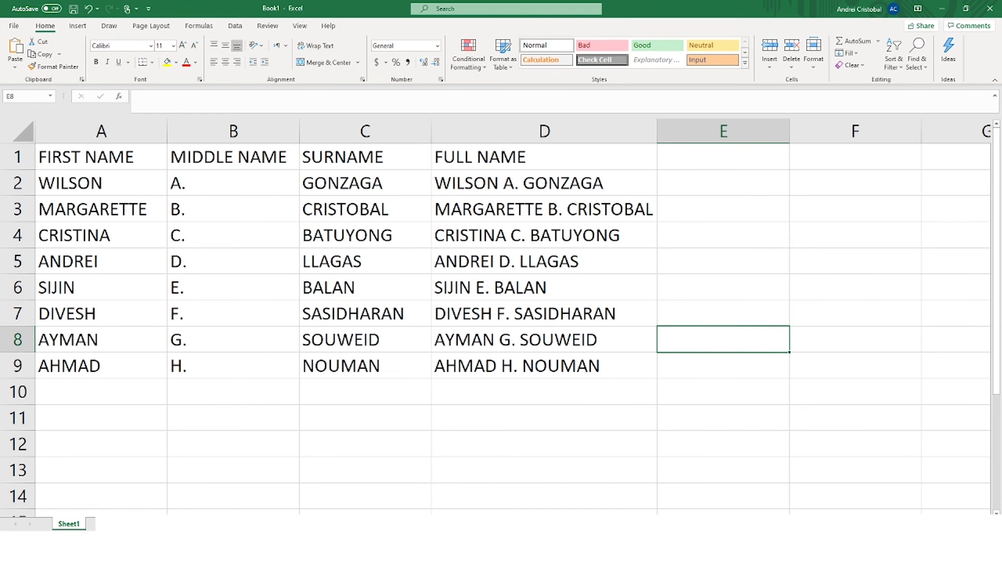
ctrl+scroll(496, 313, up, 1)
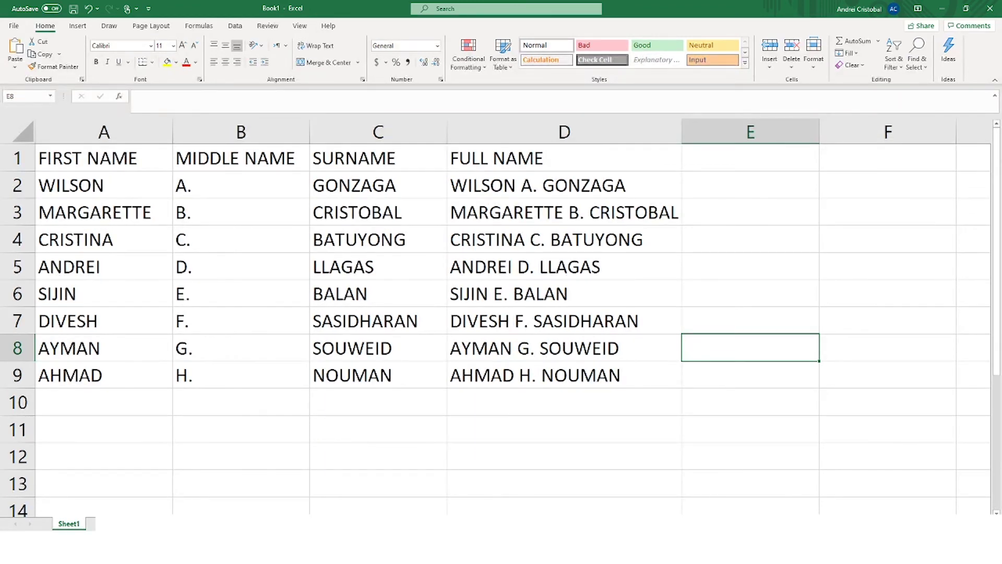
ctrl+scroll(496, 318, up, 1)
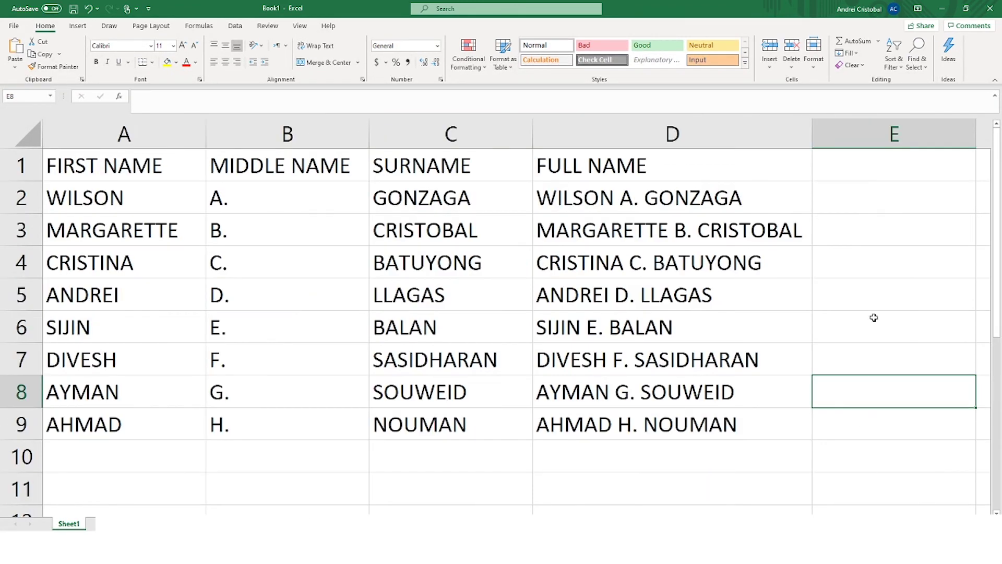
click(697, 201)
key(Down)
key(Down)
key(Down)
key(Down)
key(Down)
key(Down)
key(Down)
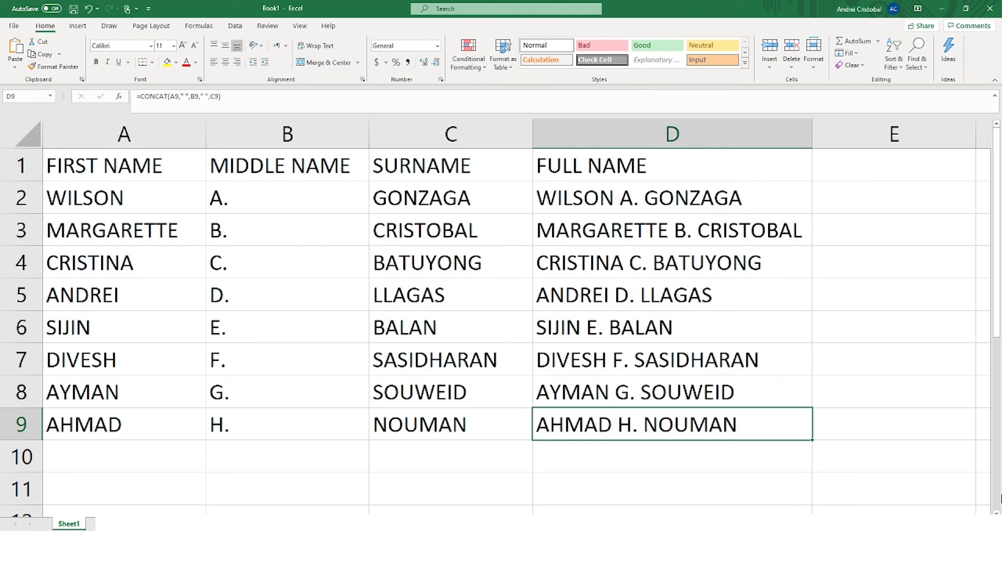
click(953, 436)
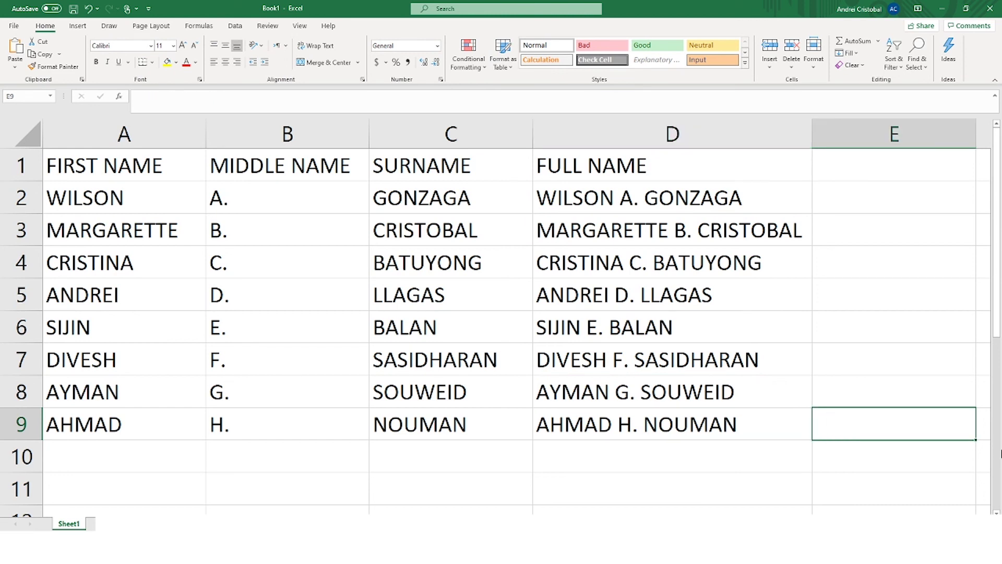